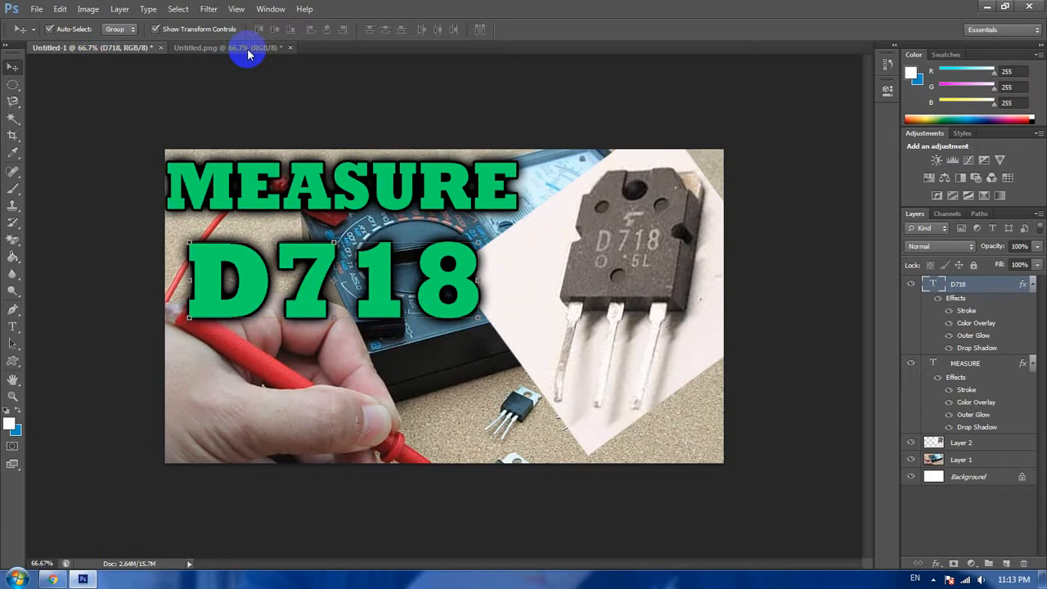
# - Switch to the Untitled.png reference document
pyautogui.click(247, 49)
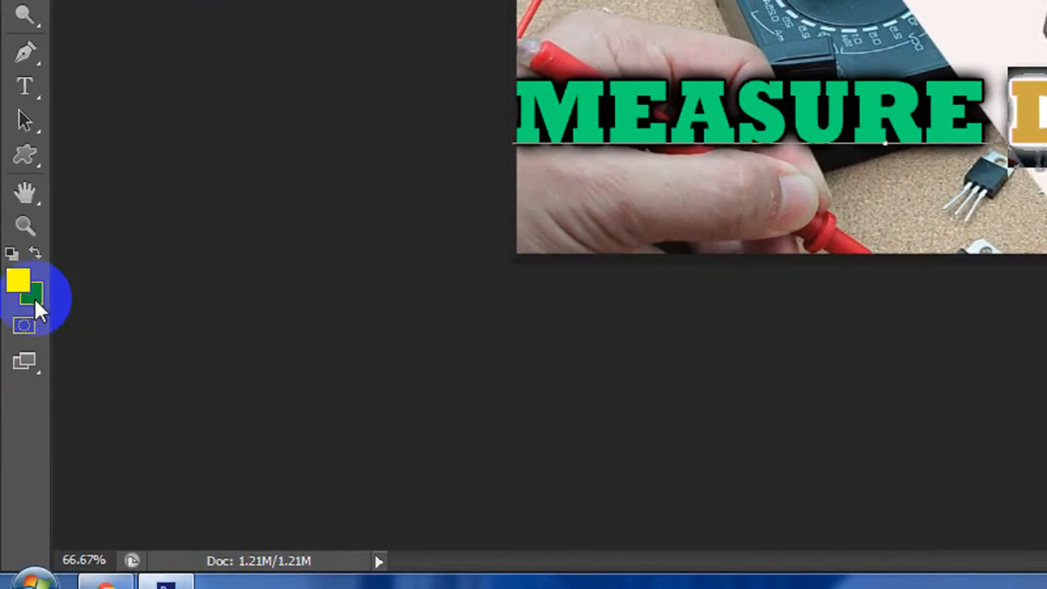
pyautogui.click(33, 297)
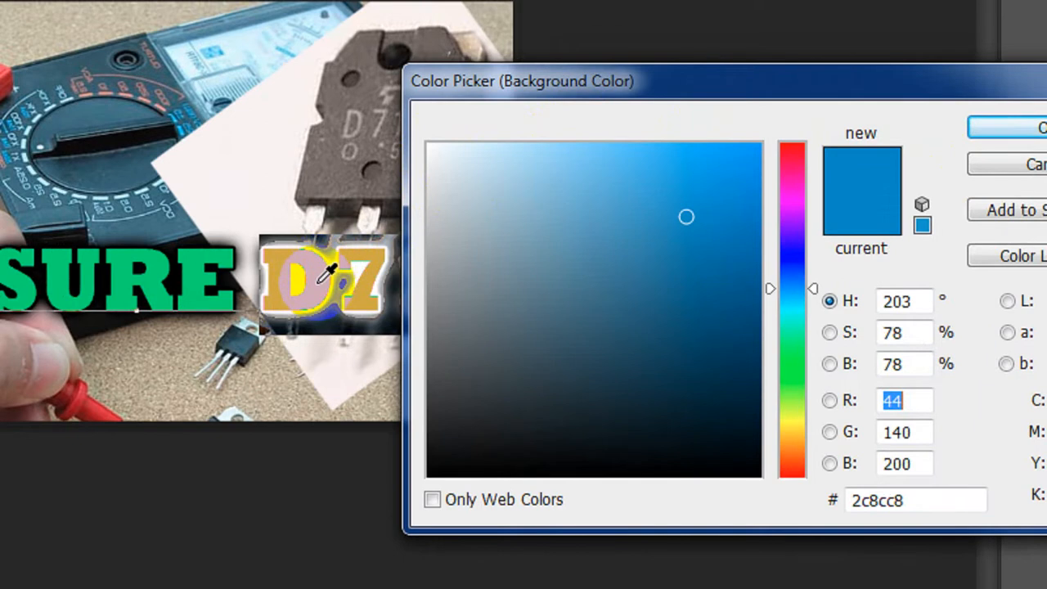
pyautogui.click(320, 280)
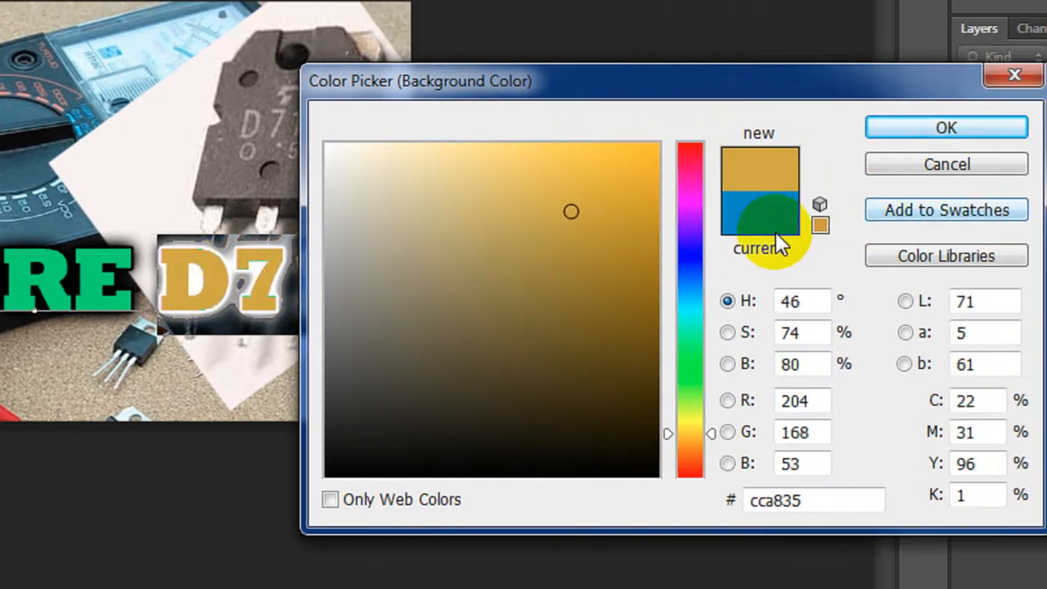
pyautogui.scroll(-4, 875, 300)
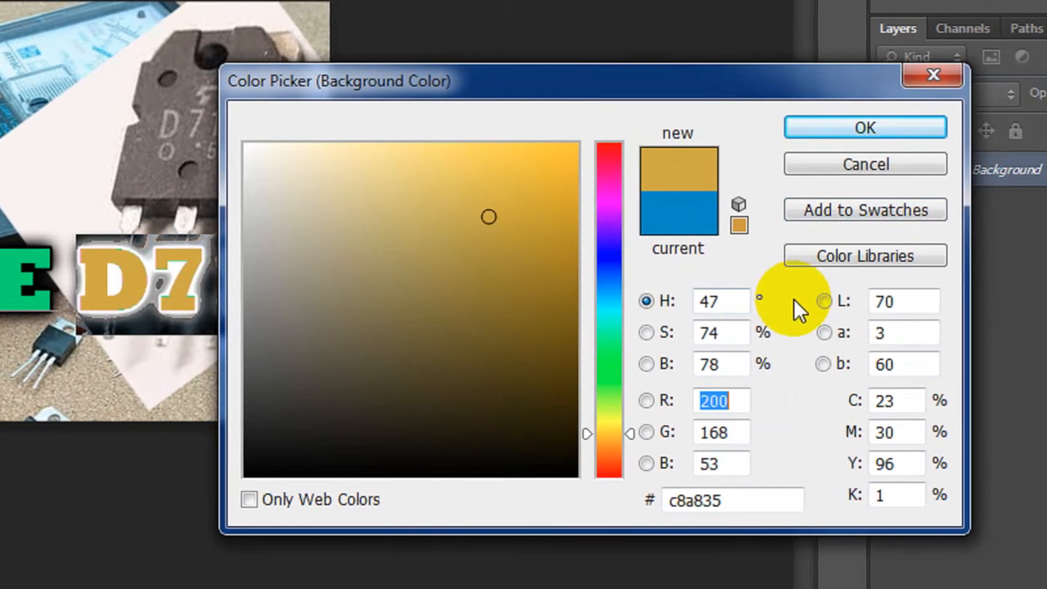
pyautogui.scroll(3, 875, 300)
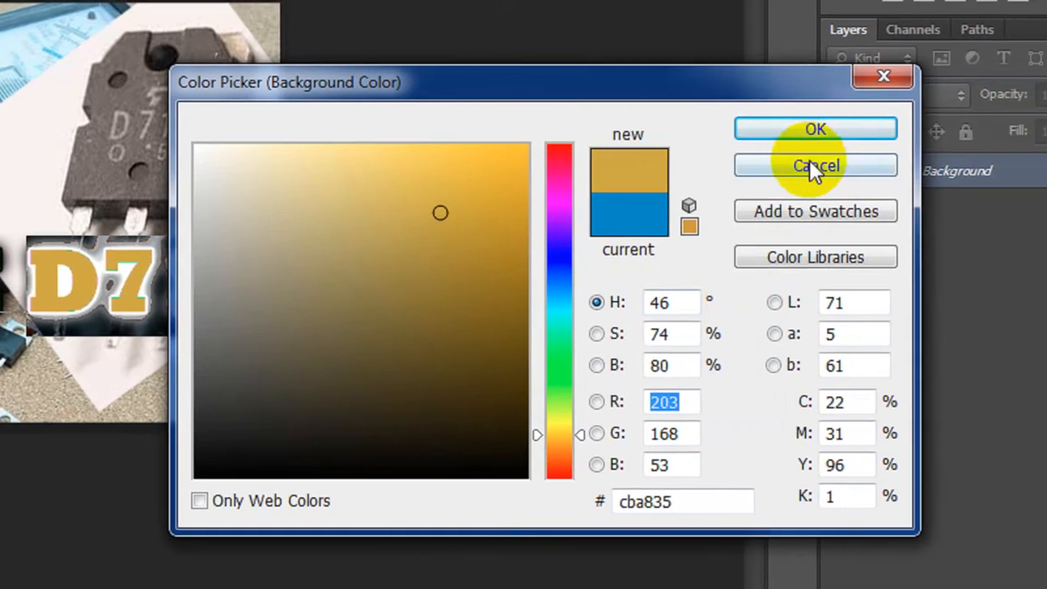
pyautogui.click(859, 165)
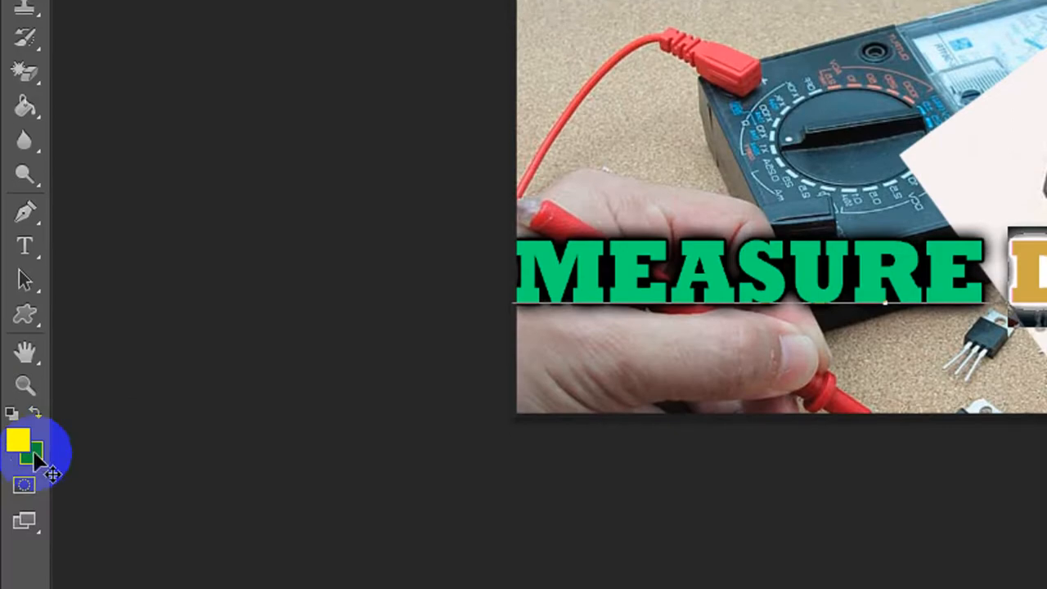
# - Sample the gold of the D718 lettering in the background color picker, copy its hex code cca835, and discard the color change
pyautogui.click(33, 455)
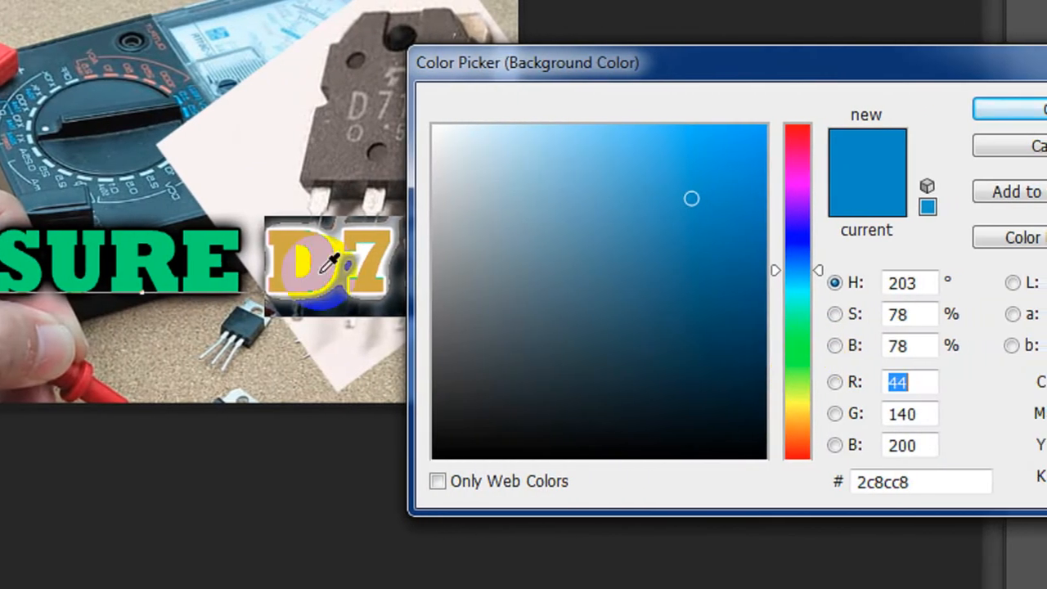
pyautogui.click(351, 270)
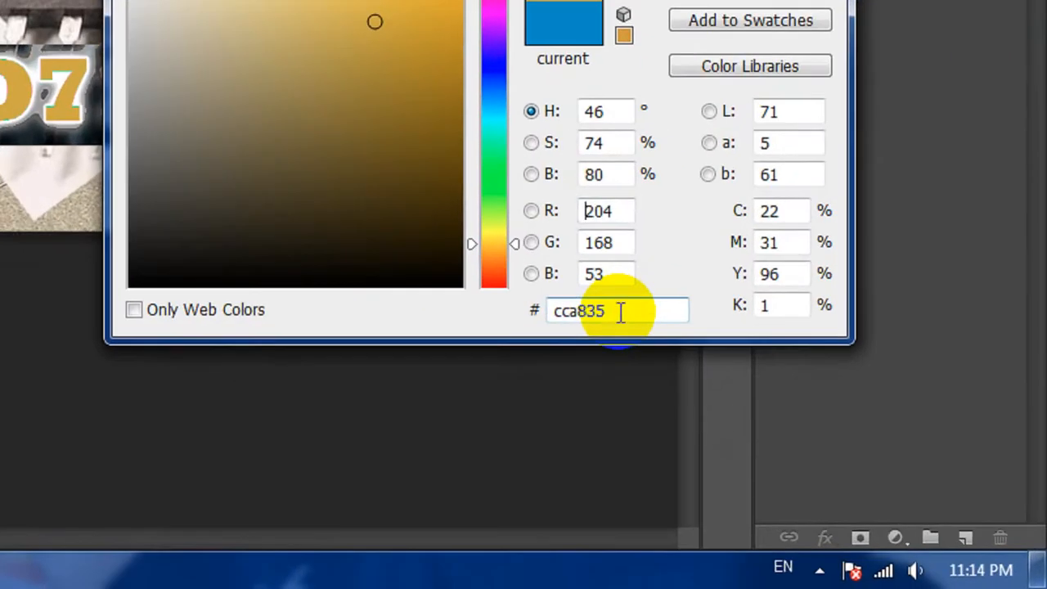
pyautogui.doubleClick(835, 449)
pyautogui.click(628, 311)
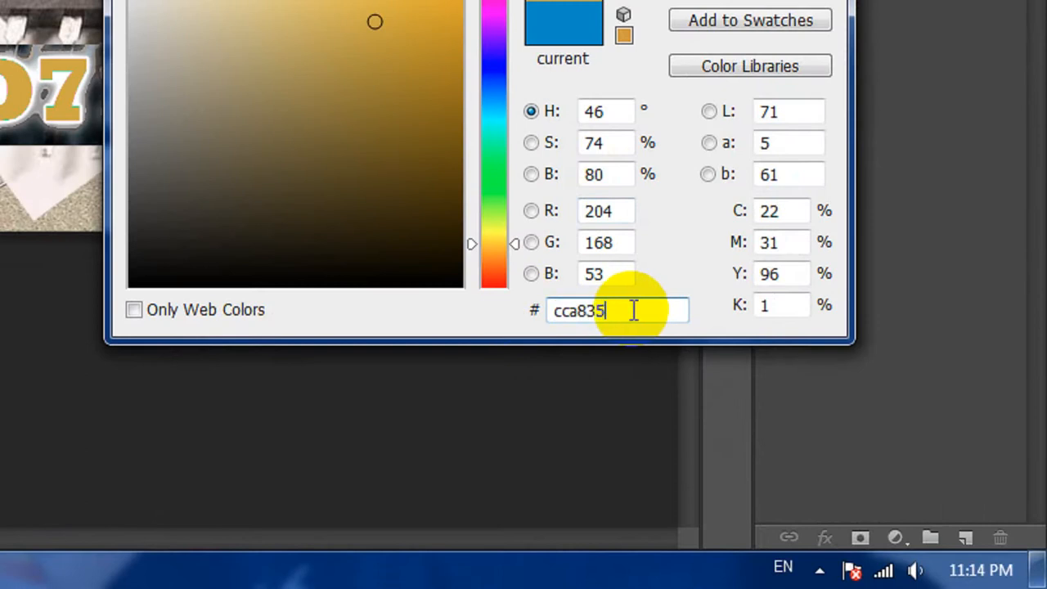
pyautogui.moveTo(627, 311); pyautogui.dragTo(532, 335)
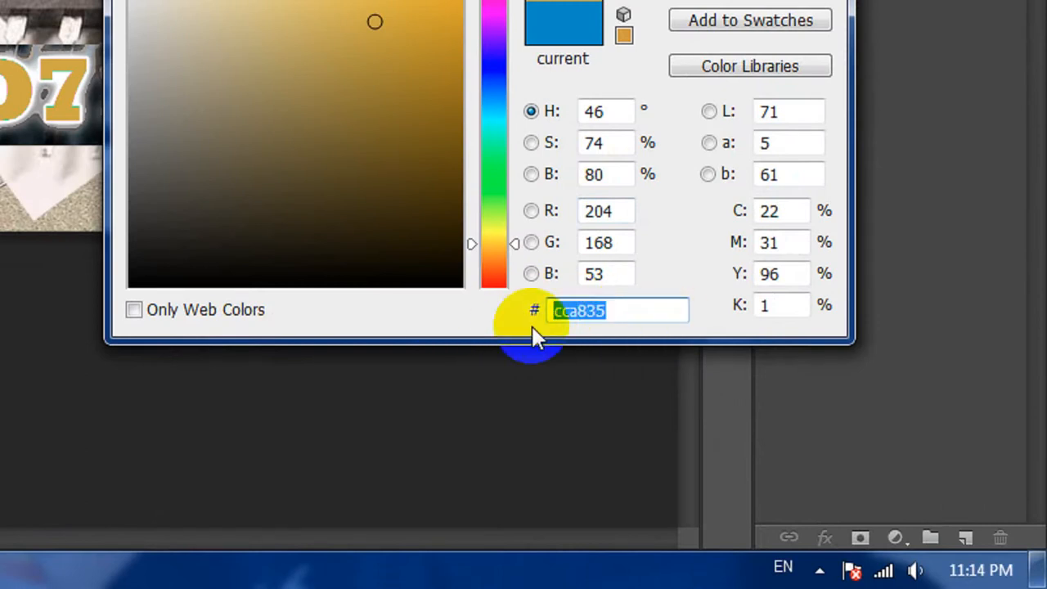
pyautogui.rightClick(584, 310)
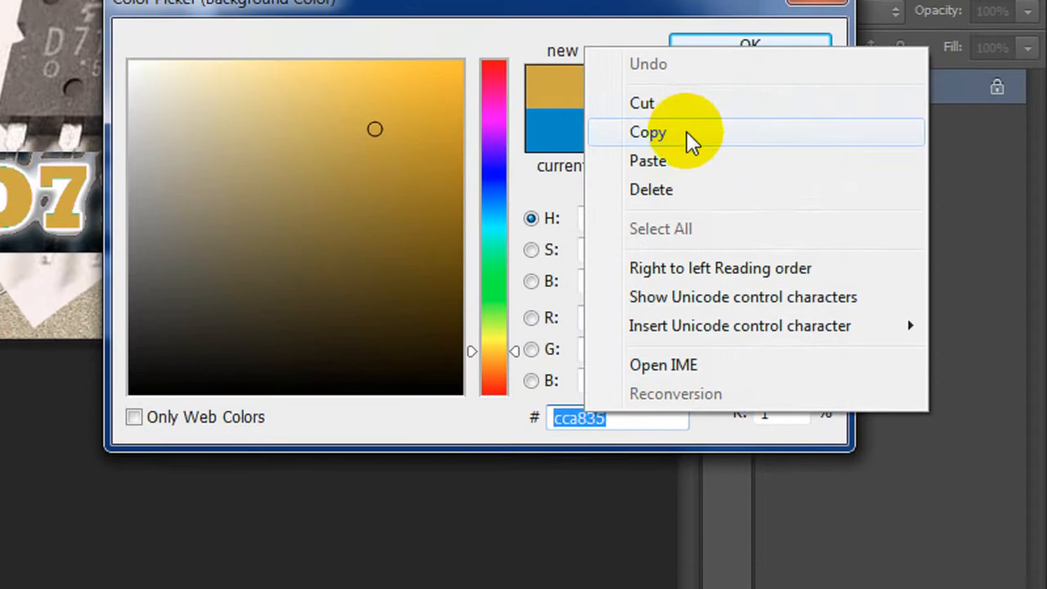
pyautogui.click(686, 24)
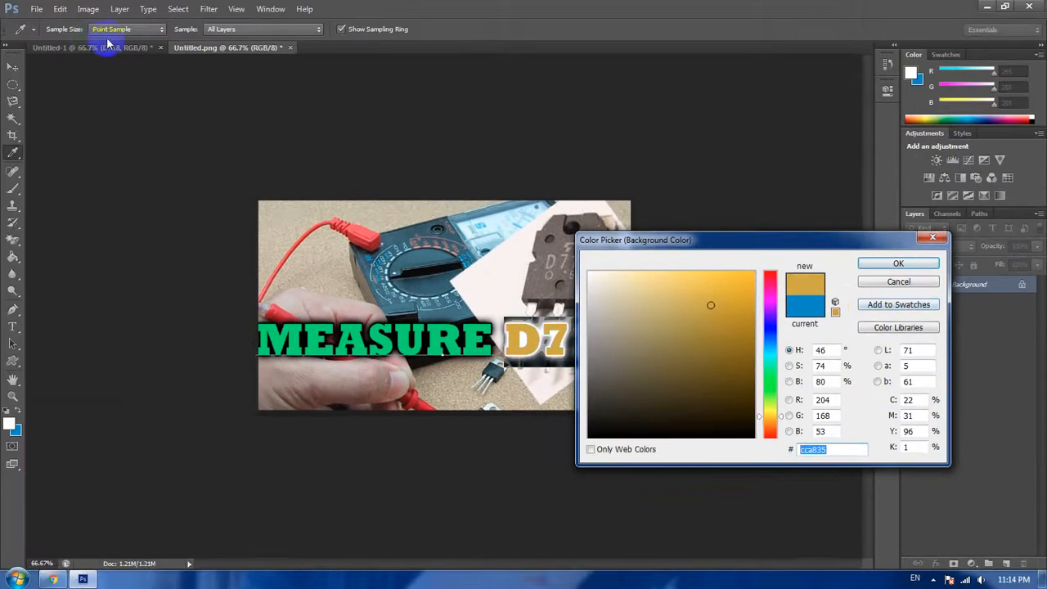
pyautogui.click(875, 280)
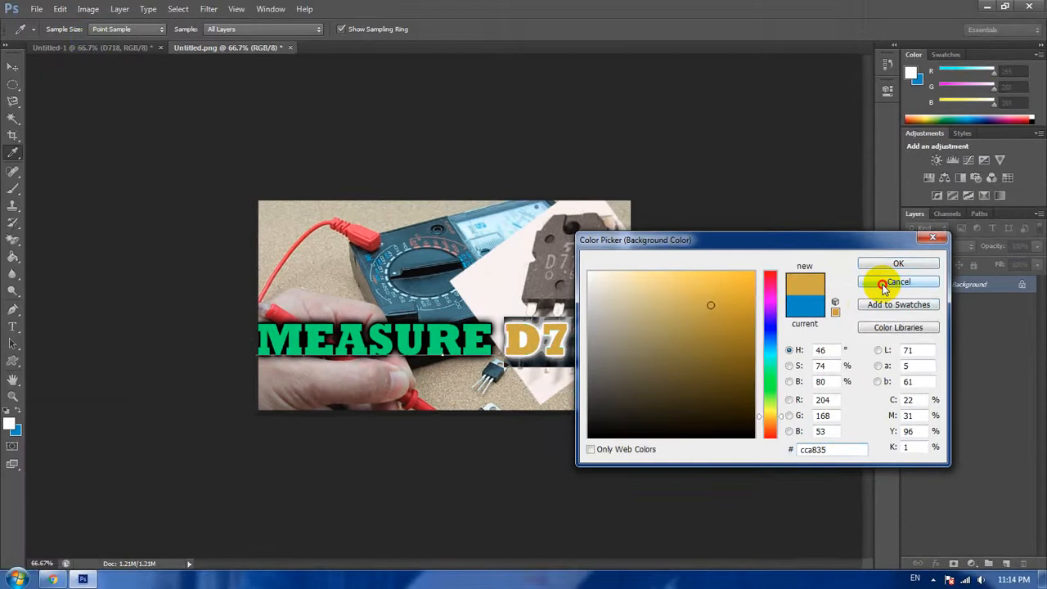
pyautogui.press('v')
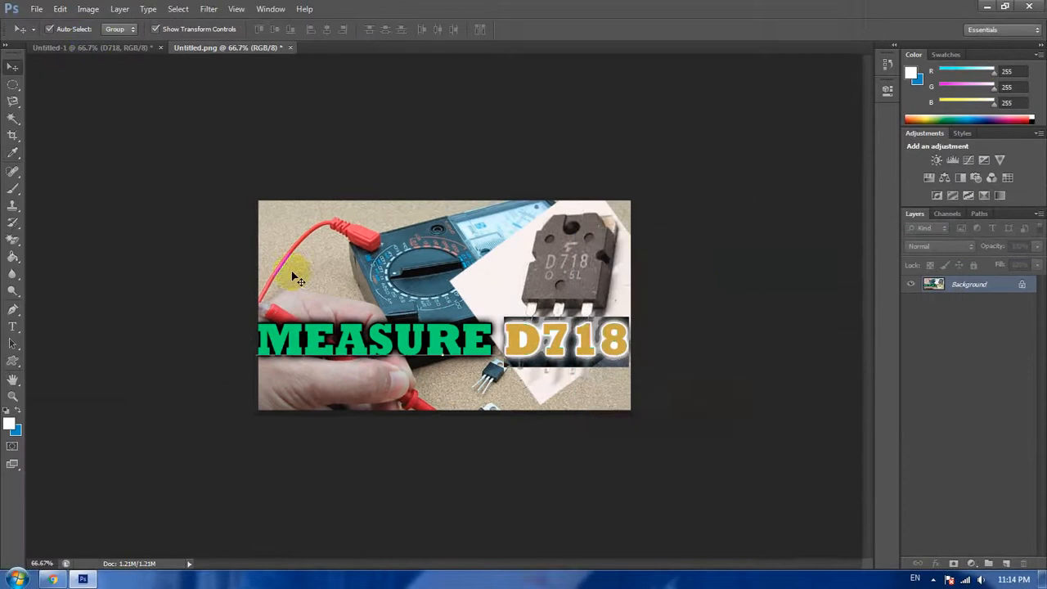
# - In the Untitled-1 document, set the Color Overlay of the D718 text layer to the copied hex code cca835
pyautogui.click(119, 49)
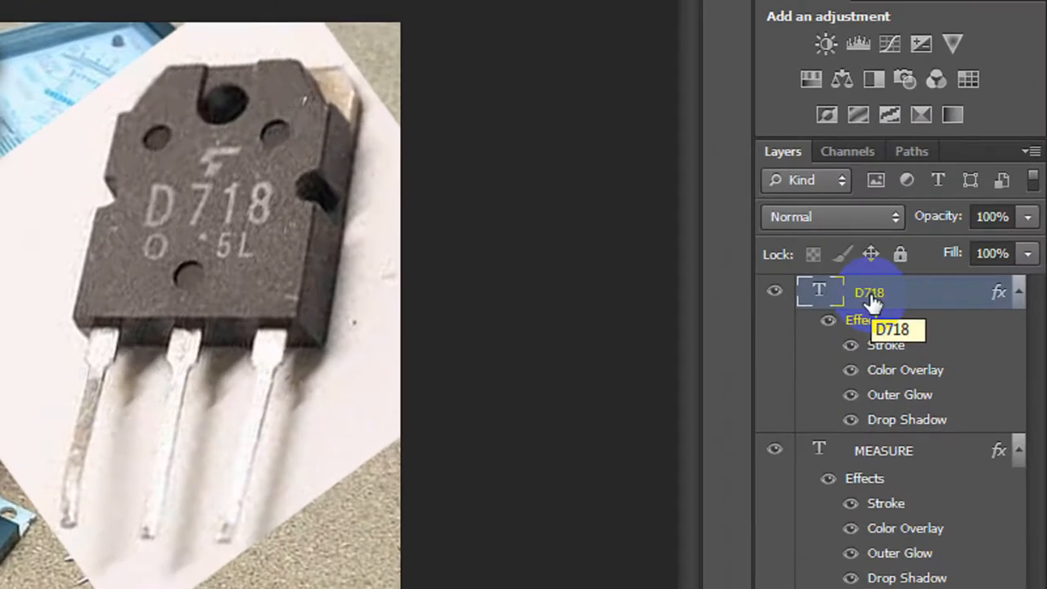
pyautogui.rightClick(960, 289)
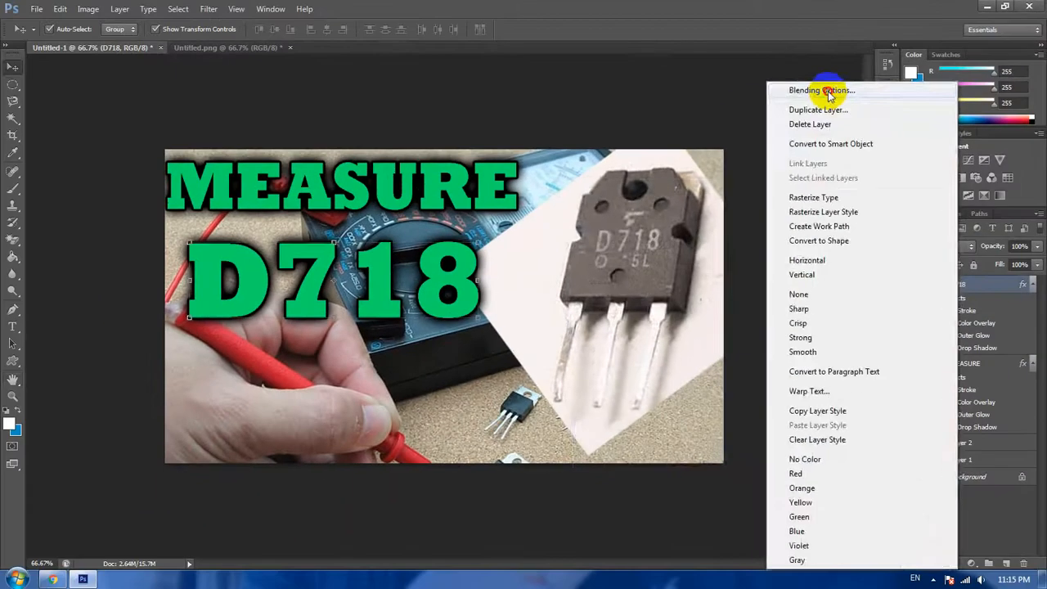
pyautogui.click(609, 182)
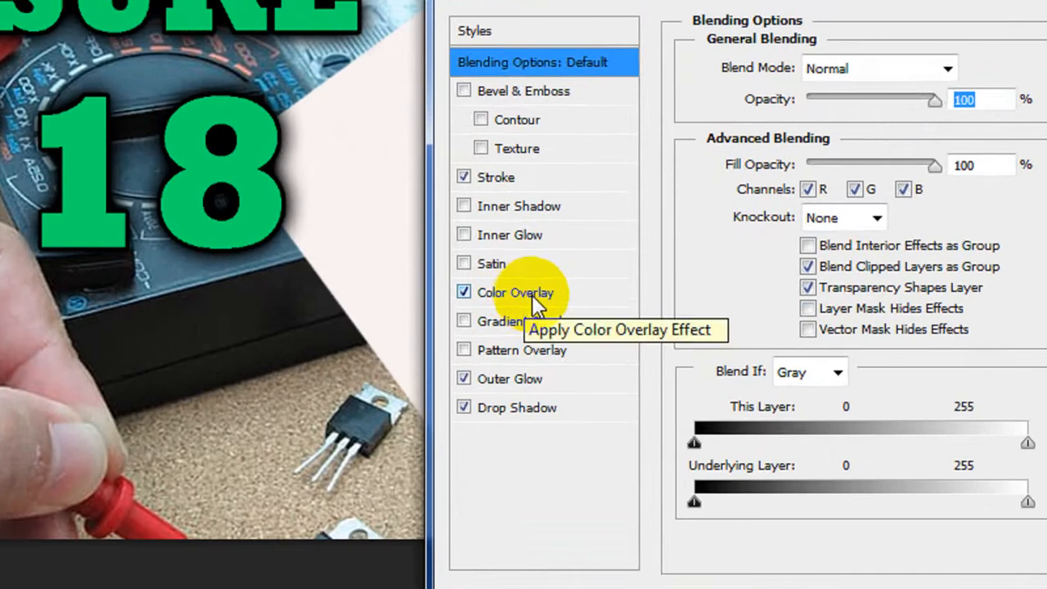
pyautogui.click(533, 294)
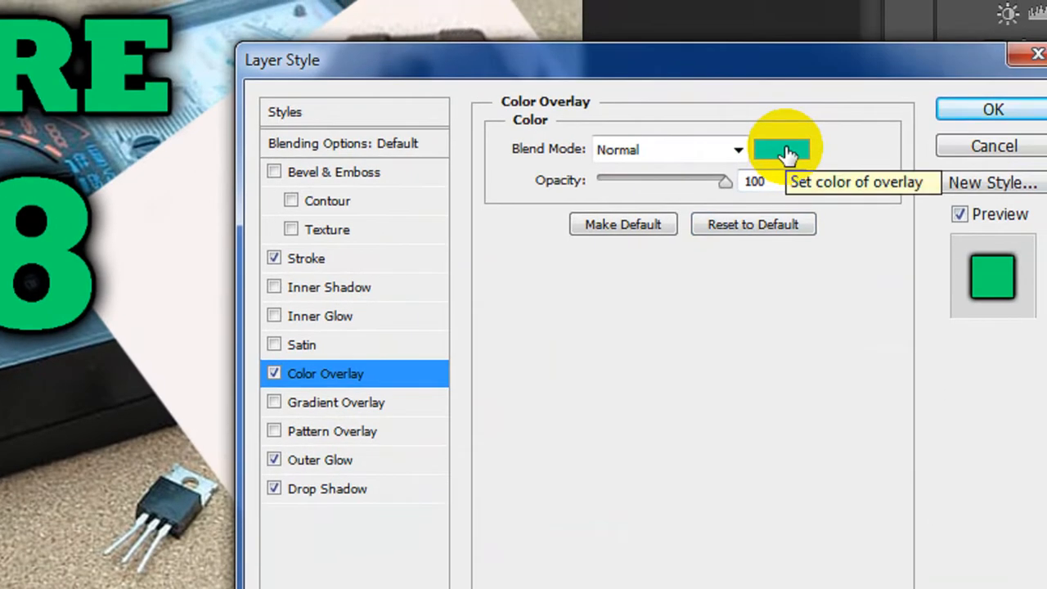
pyautogui.click(787, 153)
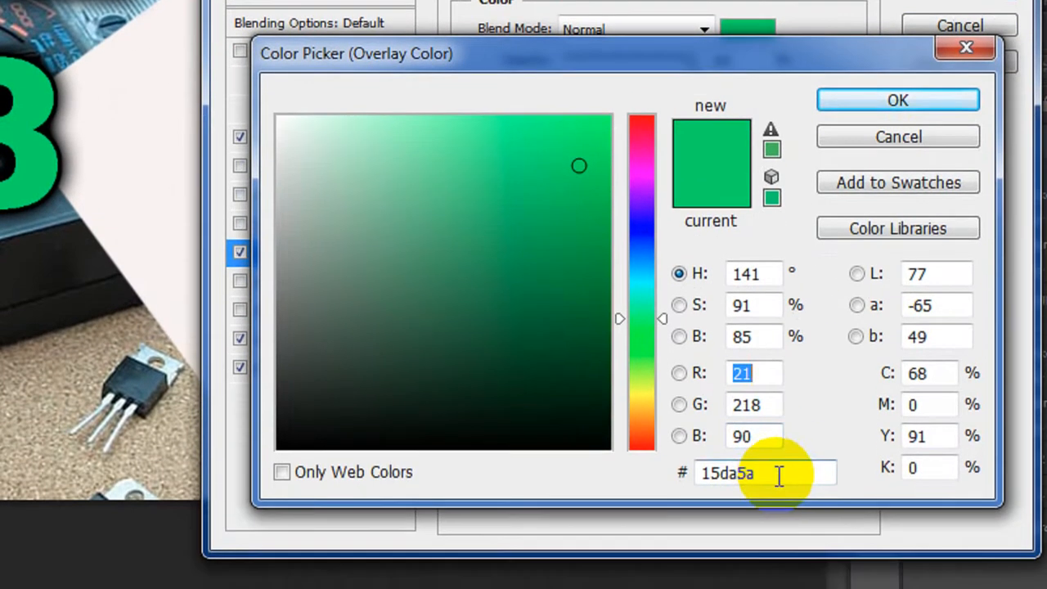
pyautogui.moveTo(778, 554); pyautogui.dragTo(652, 555)
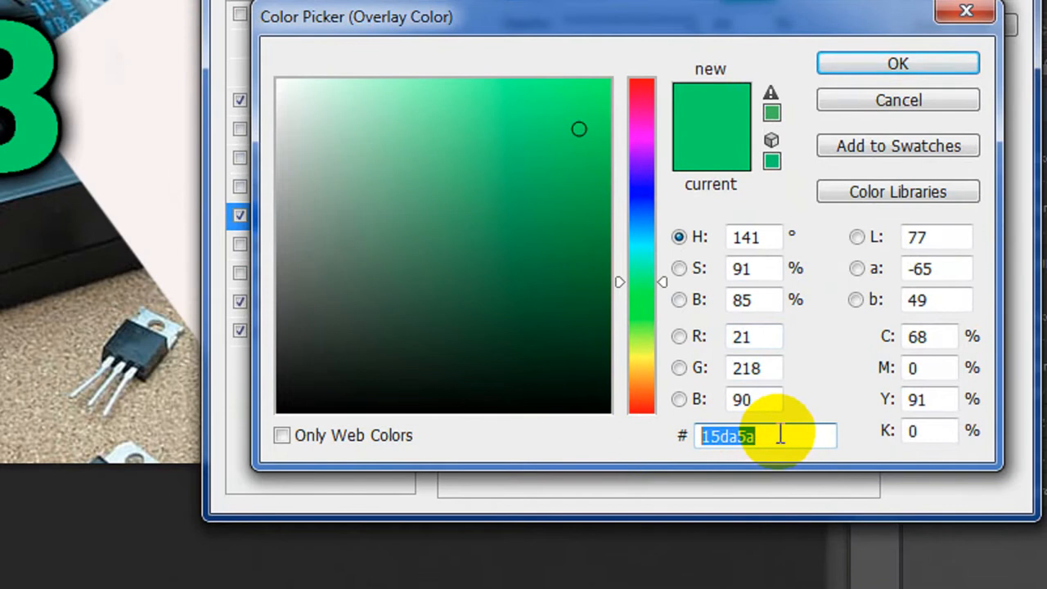
pyautogui.rightClick(780, 434)
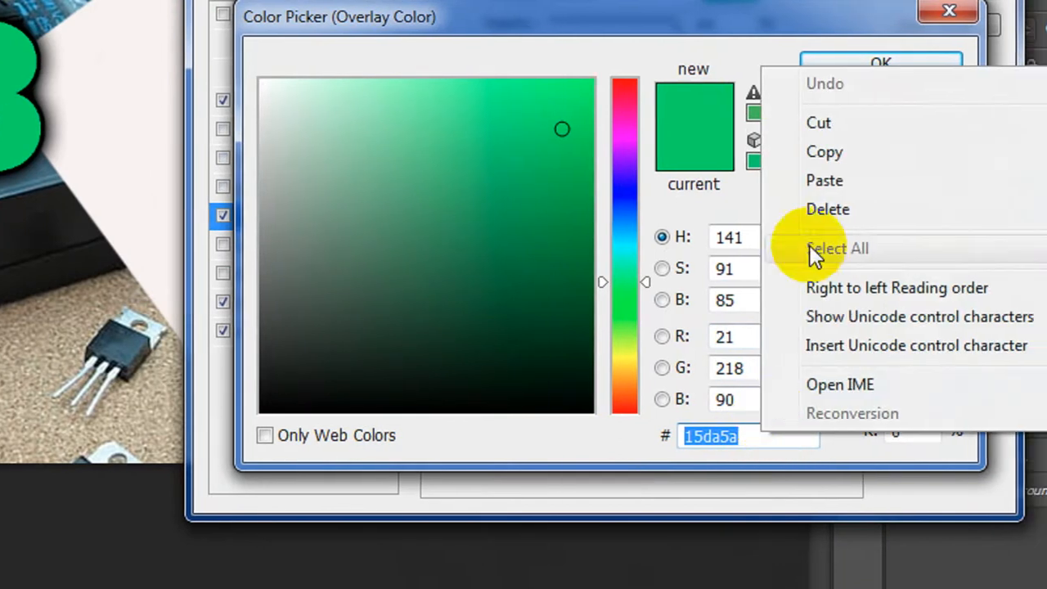
pyautogui.click(777, 180)
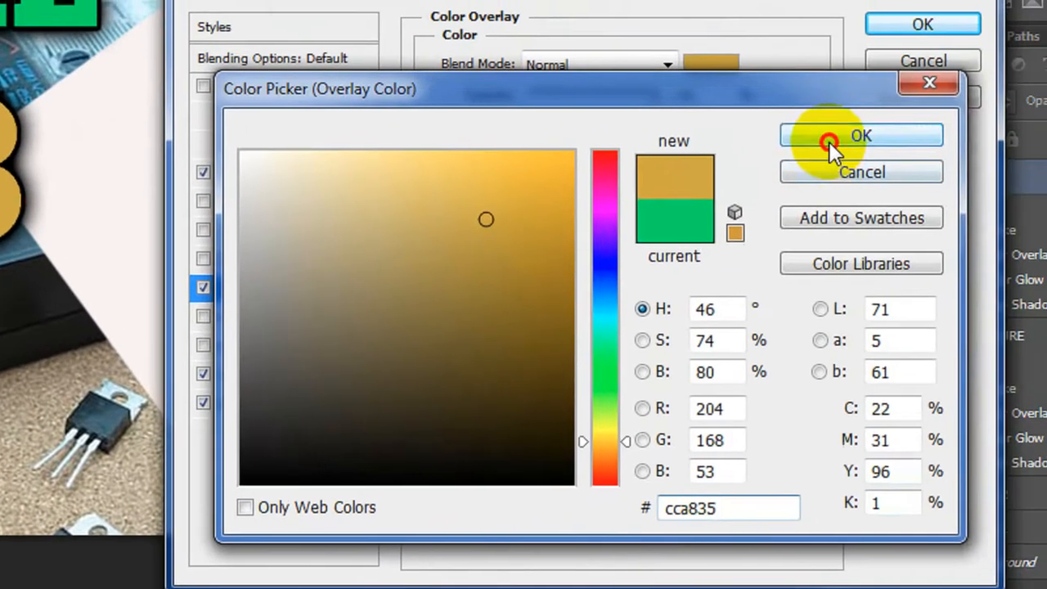
pyautogui.click(1046, 107)
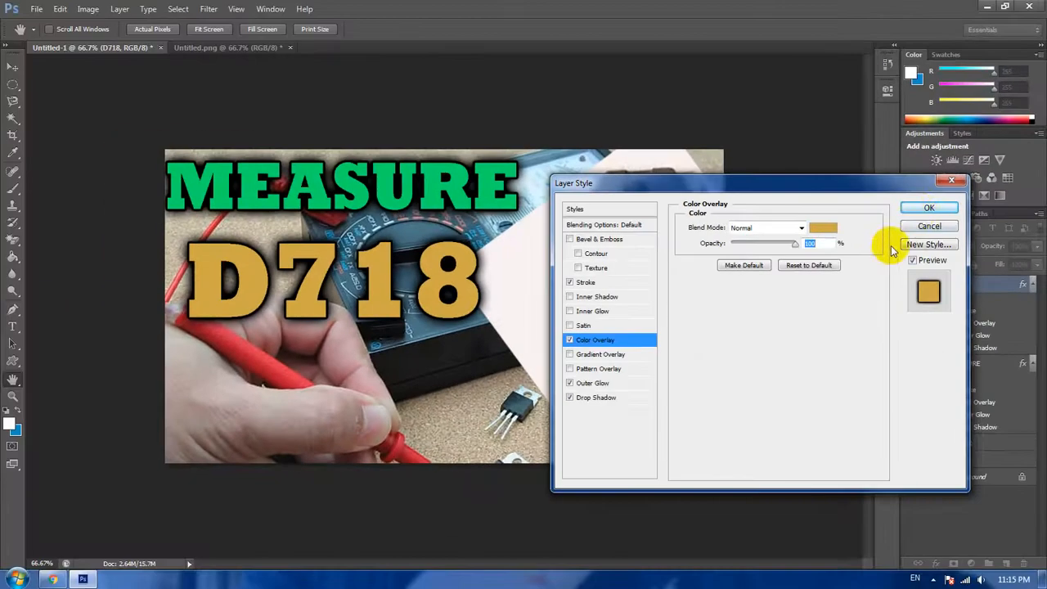
pyautogui.click(919, 208)
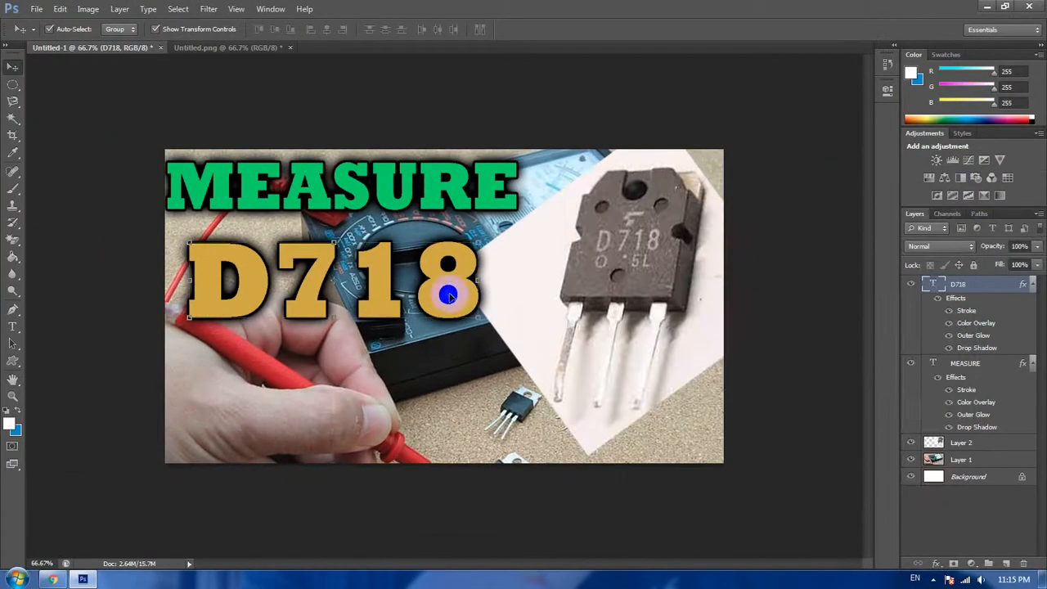
# - Compare the D718 lettering in Untitled.png with the D718 text in Untitled-1
pyautogui.click(225, 48)
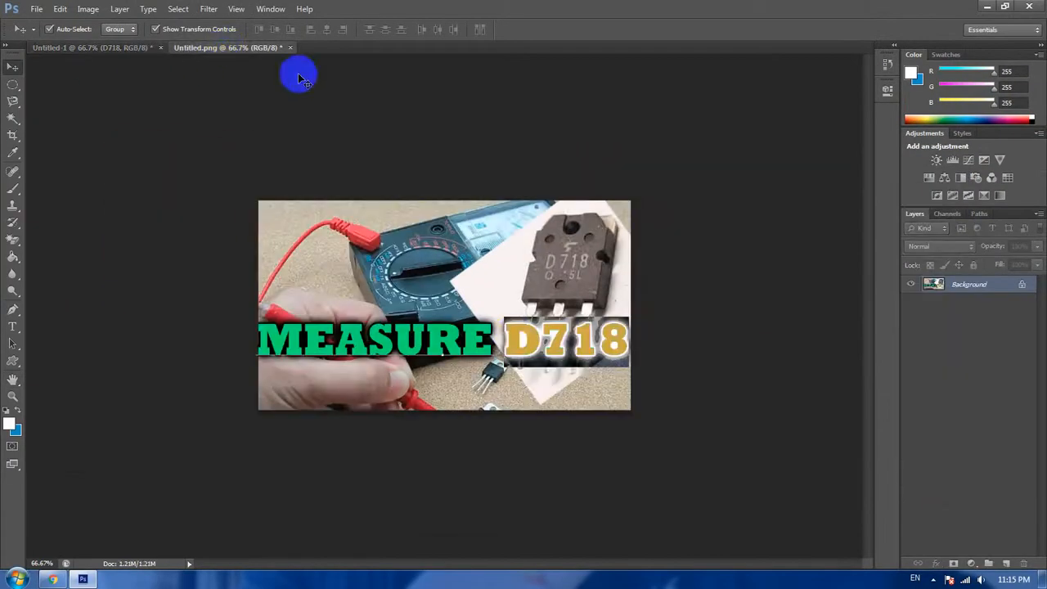
pyautogui.click(128, 47)
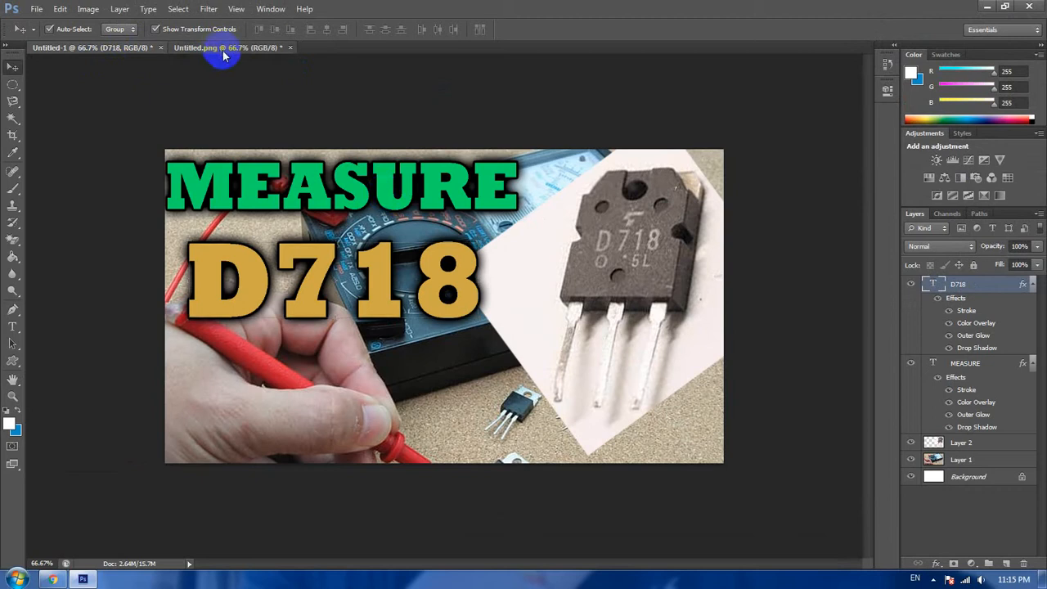
pyautogui.click(221, 49)
pyautogui.moveTo(559, 349); pyautogui.dragTo(532, 346)
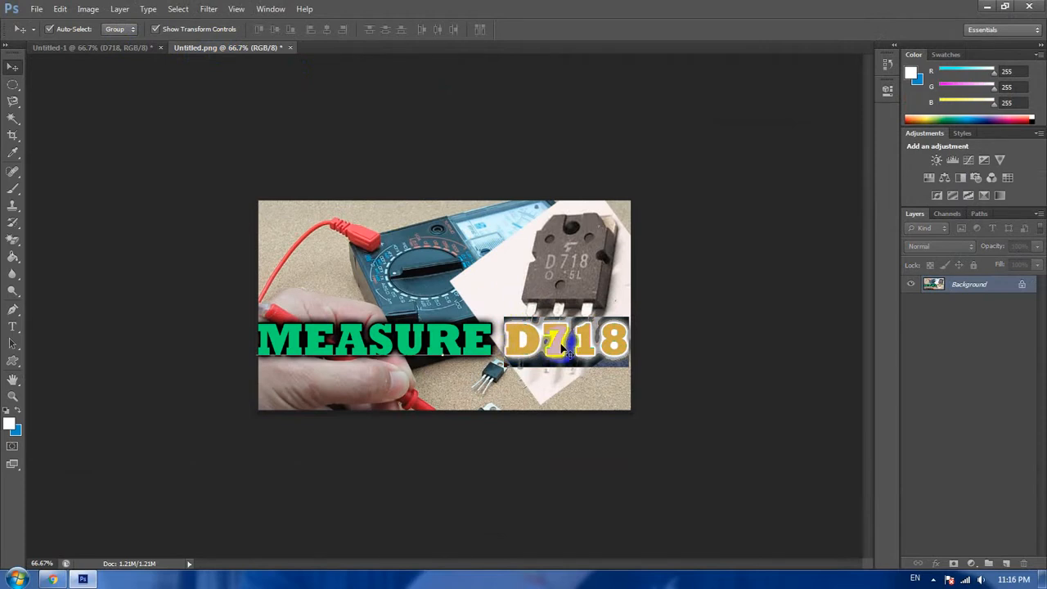
pyautogui.click(267, 202)
pyautogui.click(131, 49)
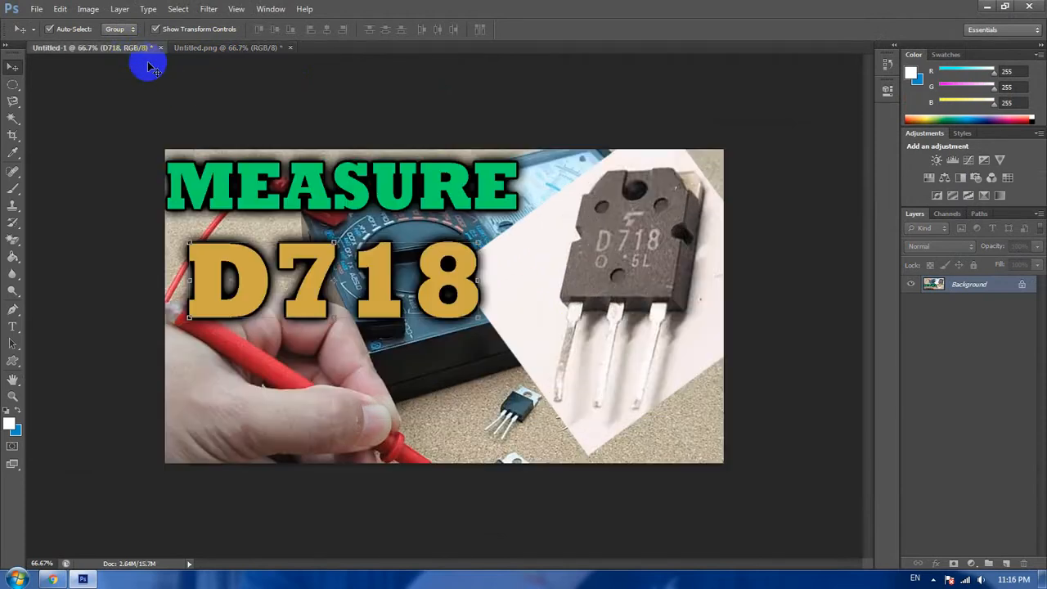
# - Set the Outer Glow color of the D718 text layer to white (ffffff) and turn off its Stroke effect
pyautogui.click(440, 297)
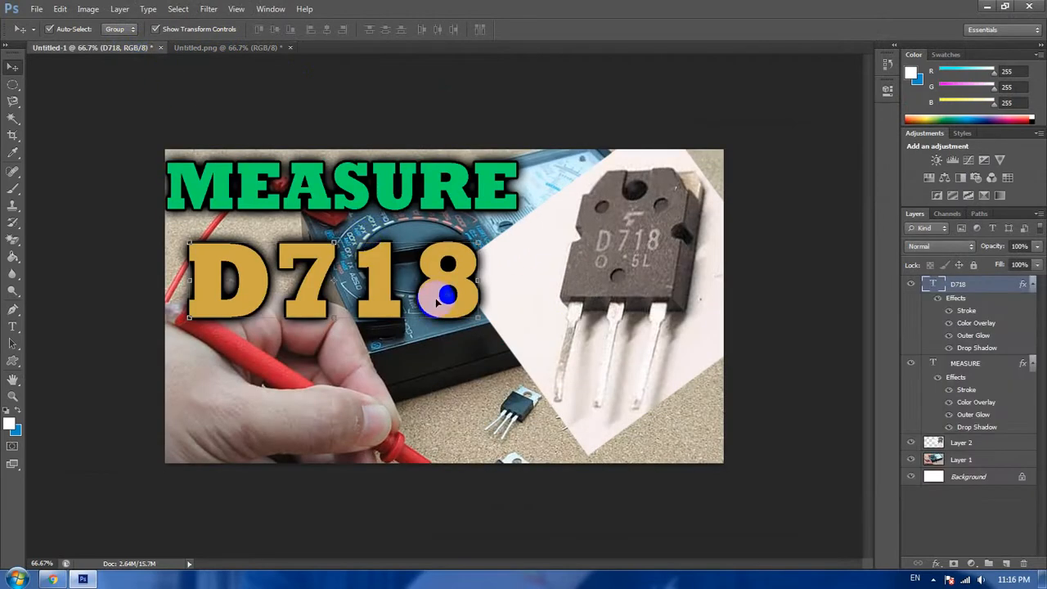
pyautogui.rightClick(958, 285)
pyautogui.click(846, 85)
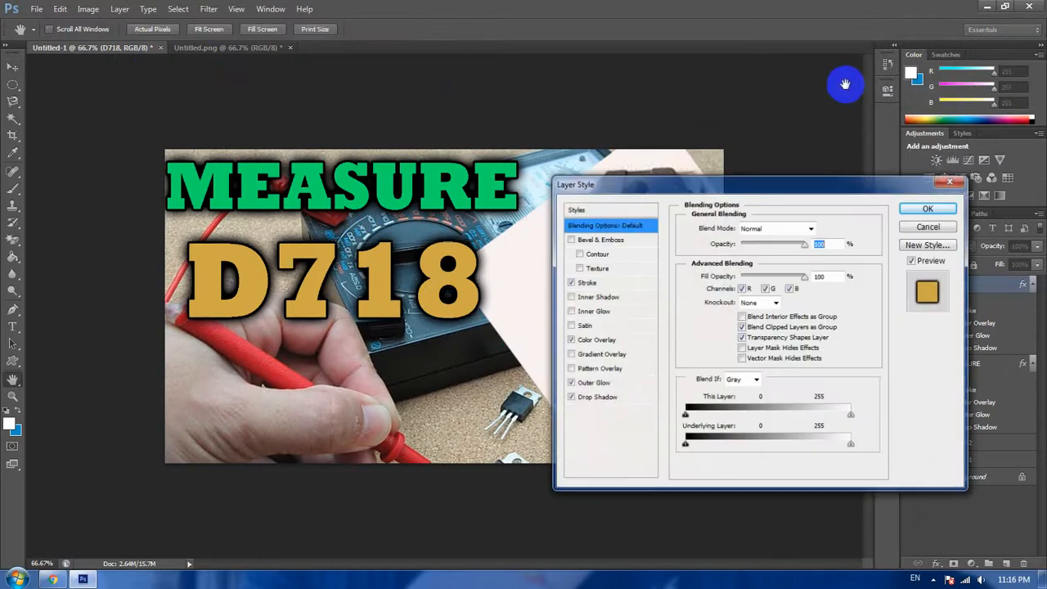
pyautogui.moveTo(718, 184); pyautogui.dragTo(714, 148)
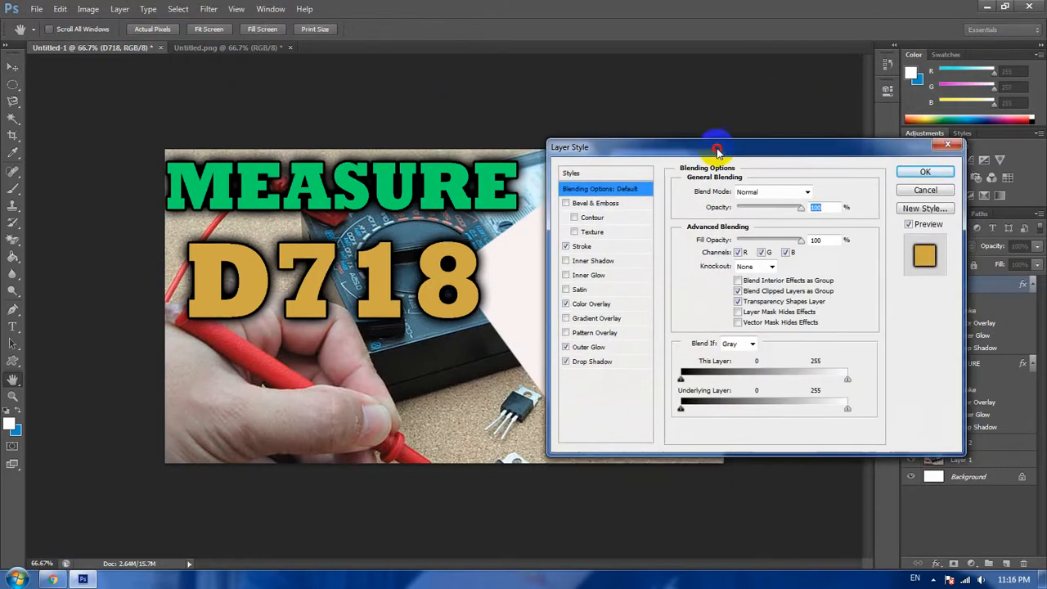
pyautogui.click(592, 348)
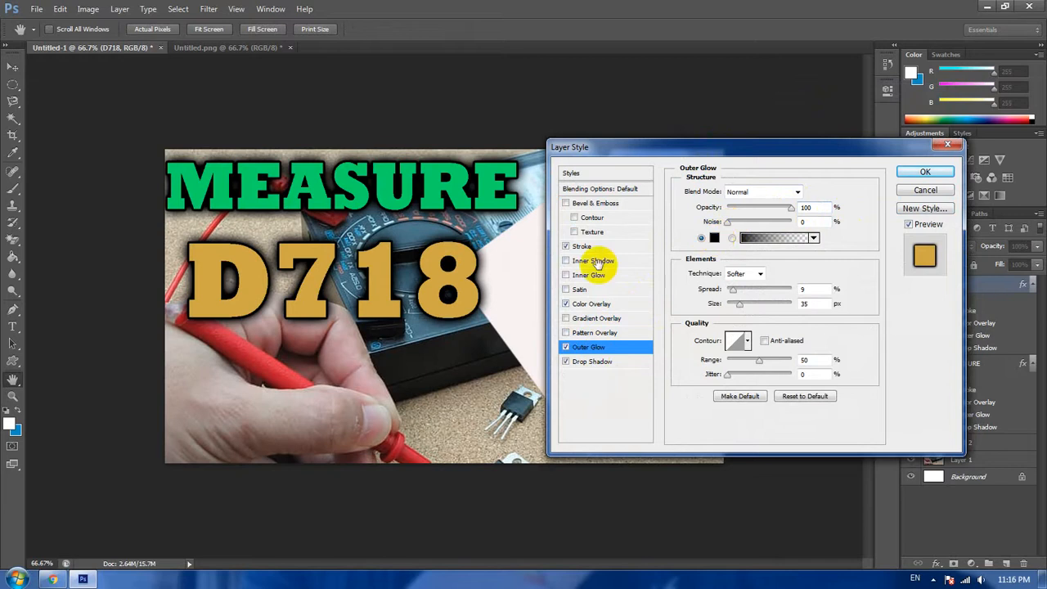
pyautogui.click(713, 238)
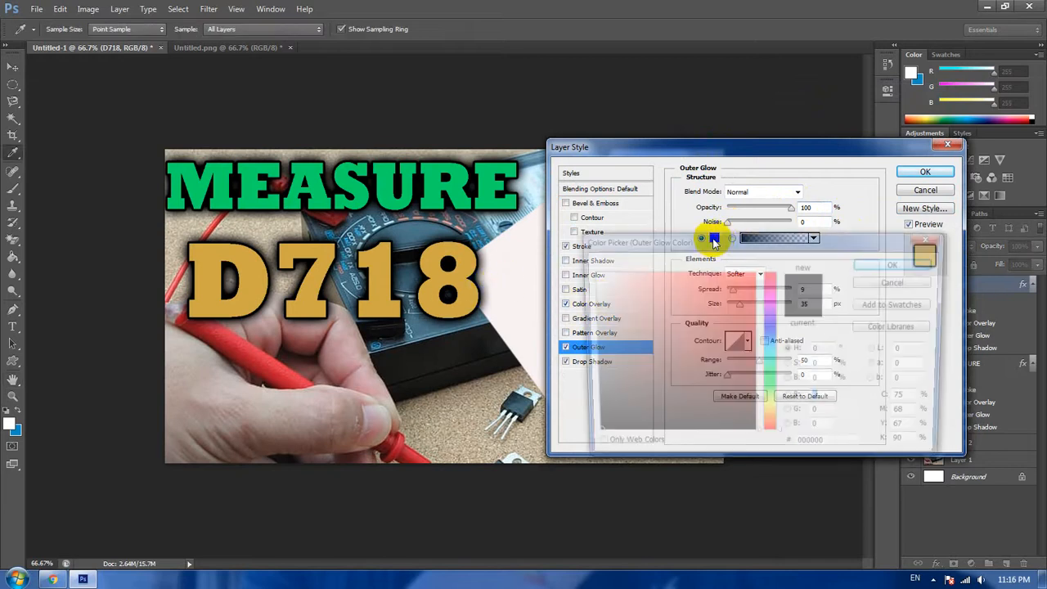
pyautogui.click(589, 272)
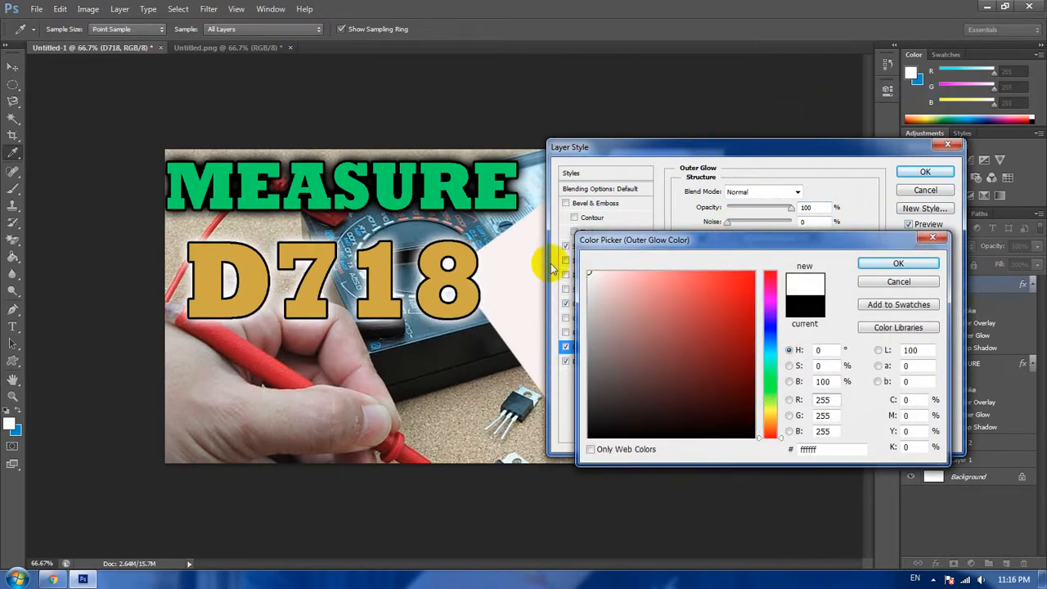
pyautogui.click(897, 263)
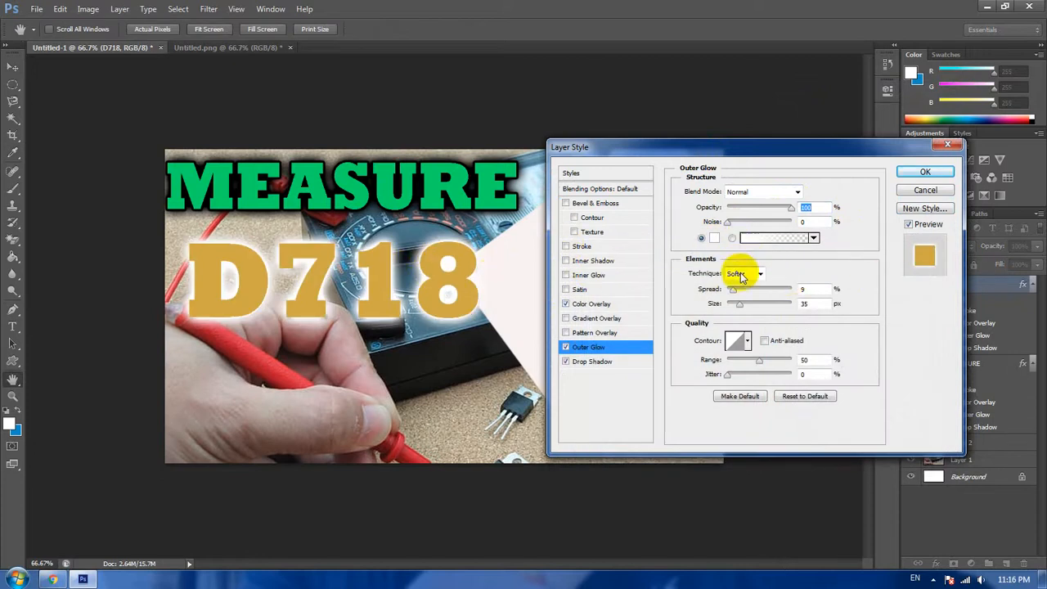
# - Reduce the D718 text's Outer Glow spread to 6% along with its size, and add a 5 px outside Stroke colored fafafa
pyautogui.moveTo(733, 291); pyautogui.dragTo(733, 302)
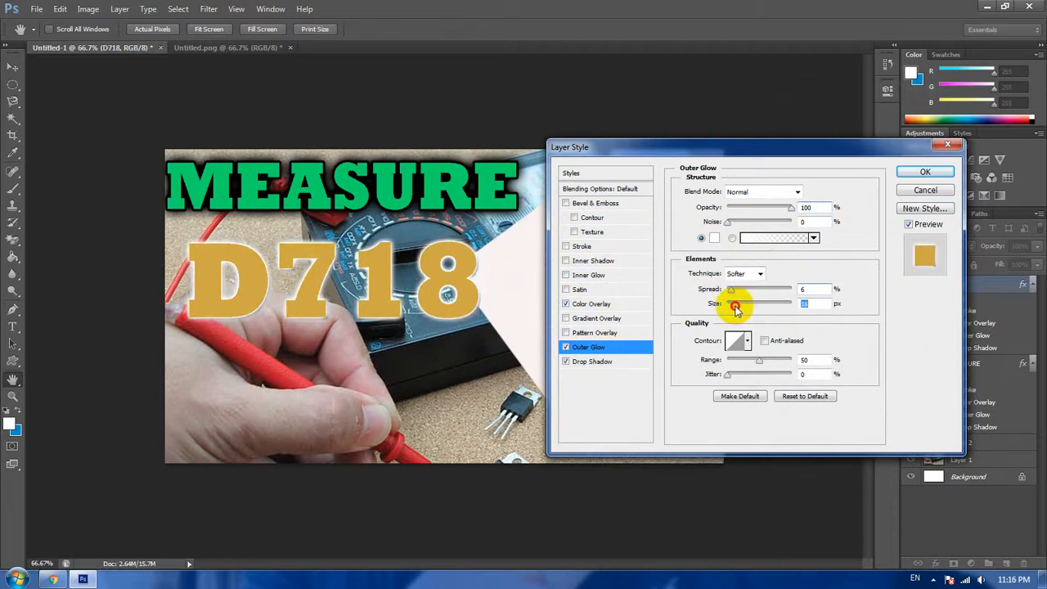
pyautogui.click(598, 245)
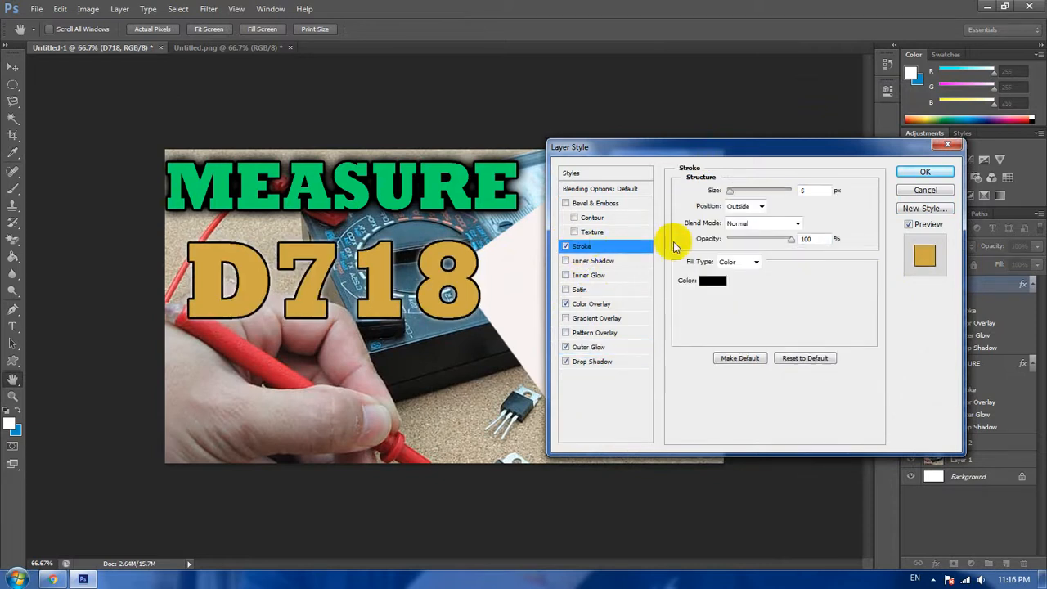
pyautogui.click(712, 280)
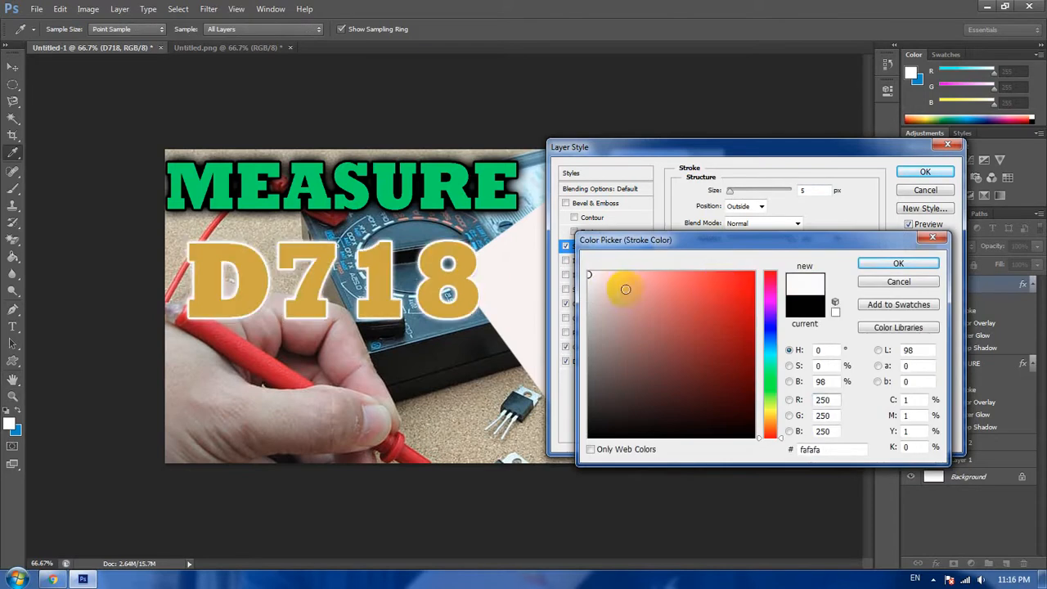
pyautogui.click(896, 263)
pyautogui.click(923, 172)
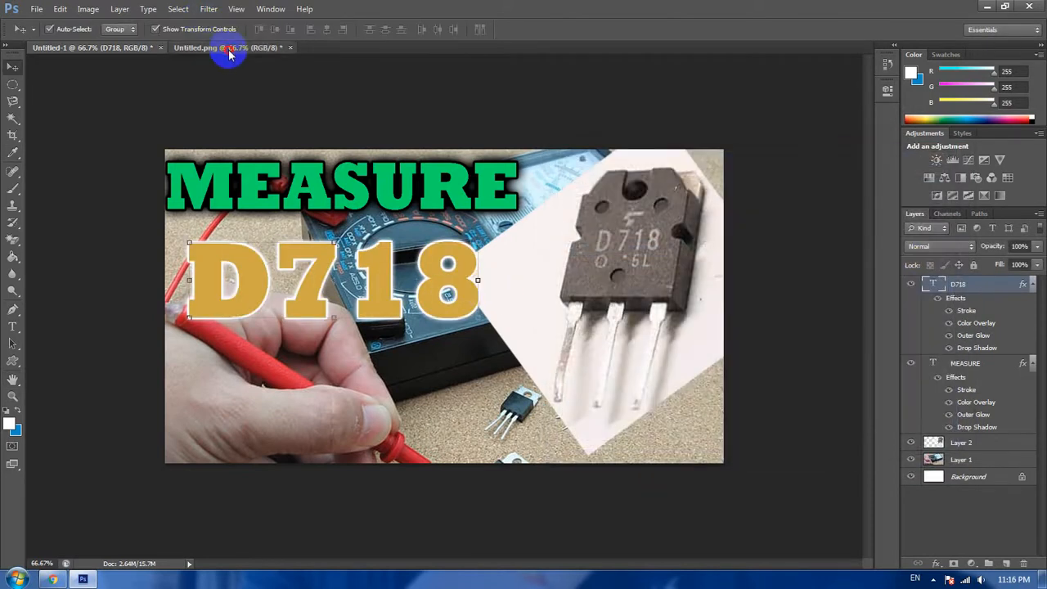
# - Float Untitled.png and Untitled-1 as separate windows and arrange them side by side to compare their D718 lettering
pyautogui.click(228, 48)
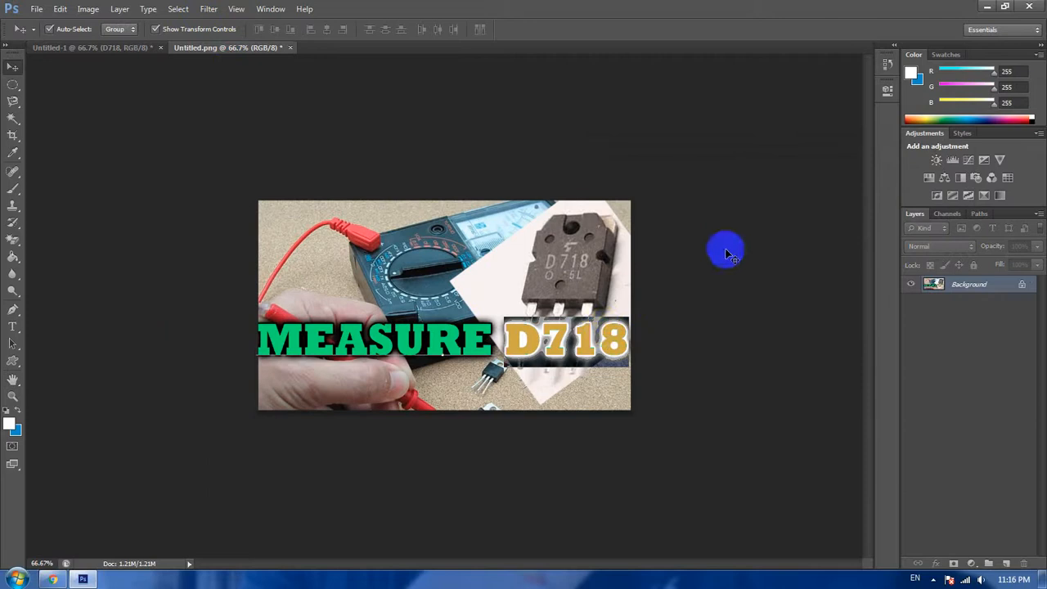
pyautogui.click(133, 49)
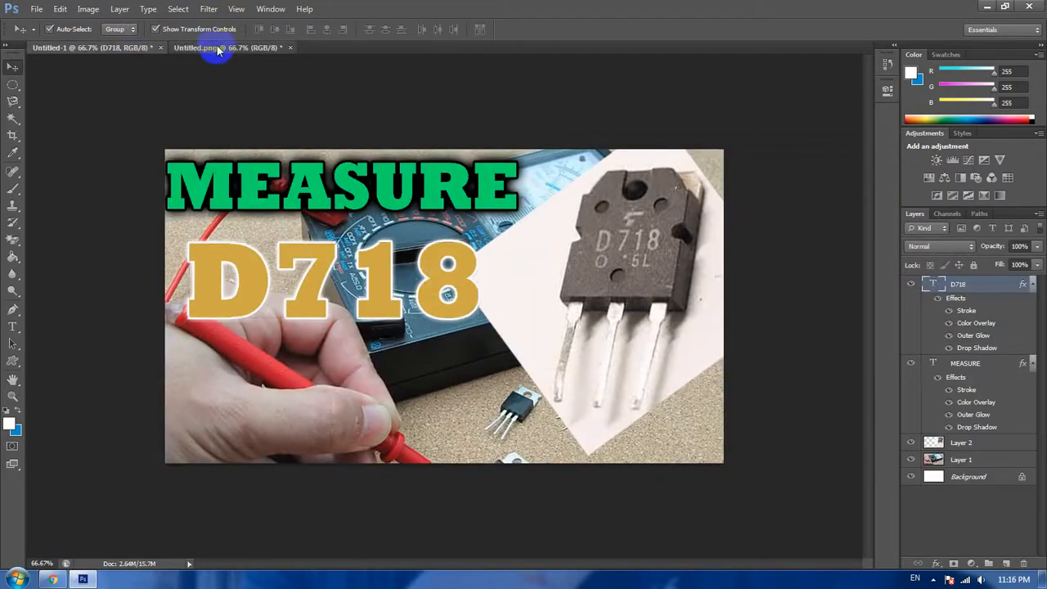
pyautogui.moveTo(220, 47); pyautogui.dragTo(395, 84)
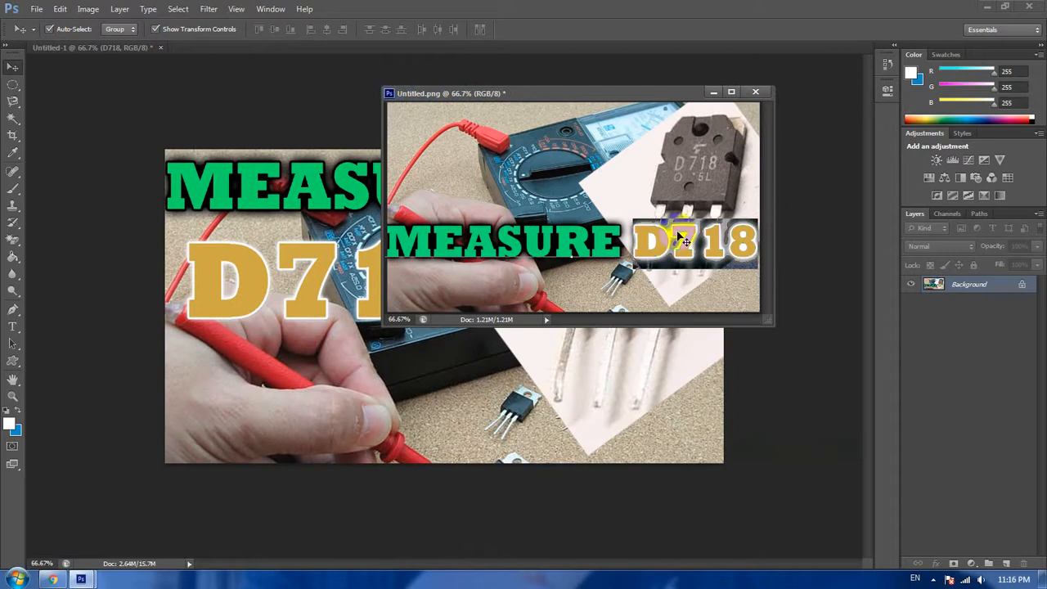
pyautogui.moveTo(532, 93); pyautogui.dragTo(666, 188)
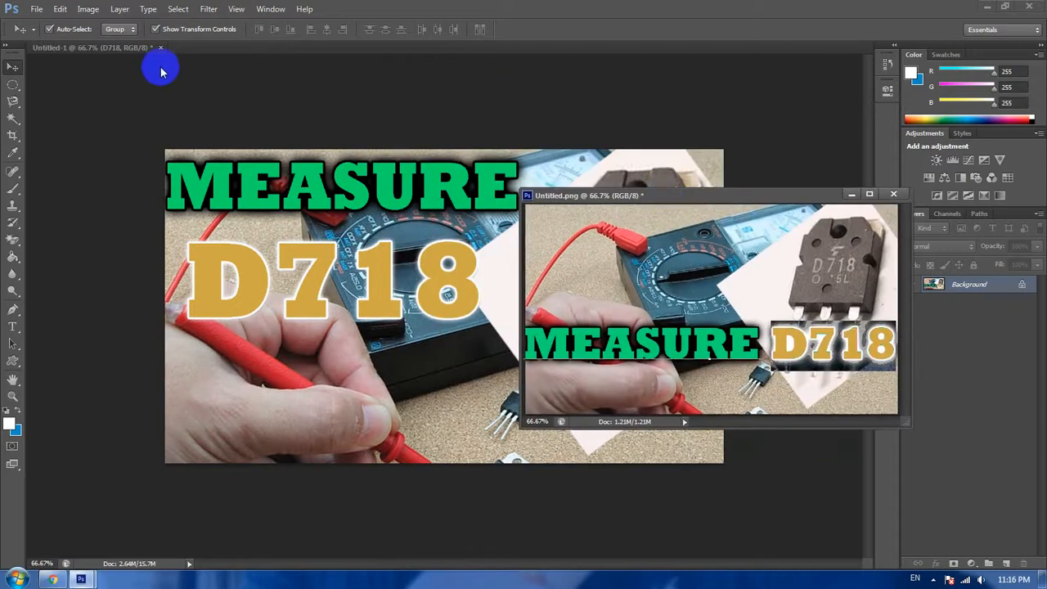
pyautogui.moveTo(136, 47); pyautogui.dragTo(177, 134)
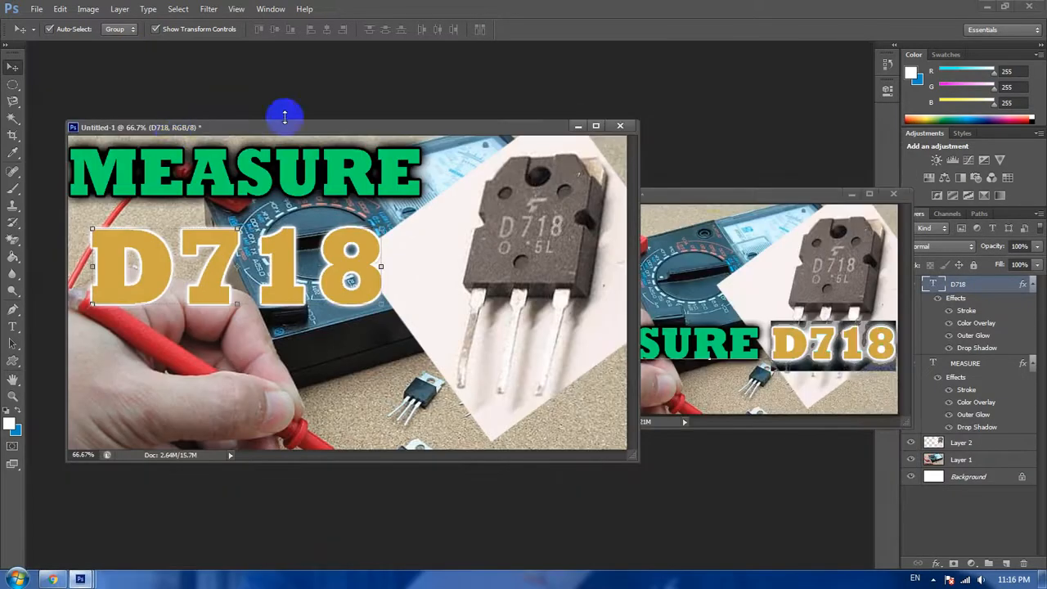
pyautogui.click(714, 197)
pyautogui.moveTo(718, 196); pyautogui.dragTo(652, 145)
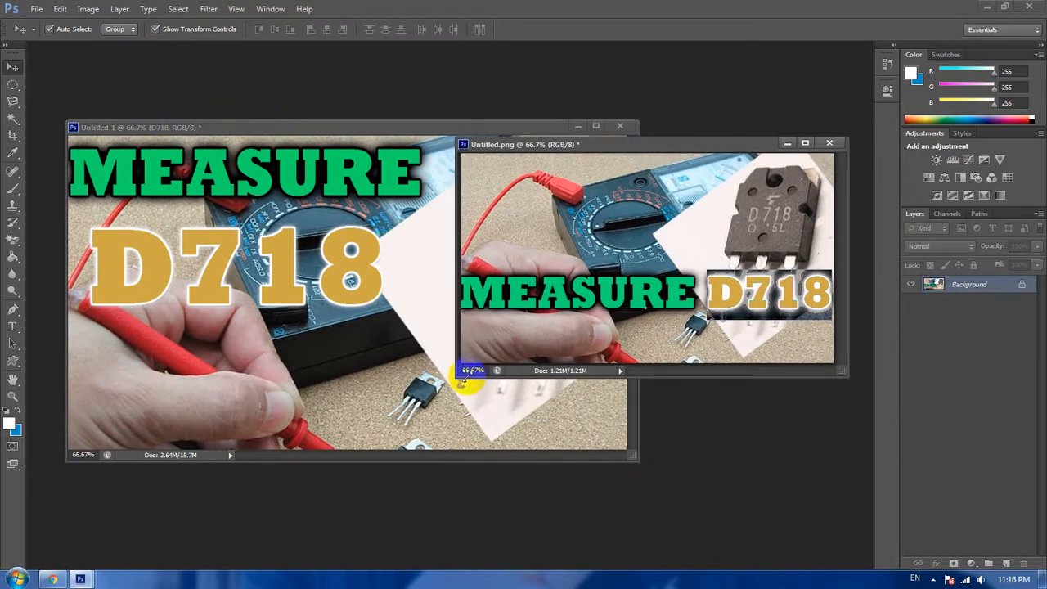
pyautogui.moveTo(460, 378); pyautogui.dragTo(414, 399)
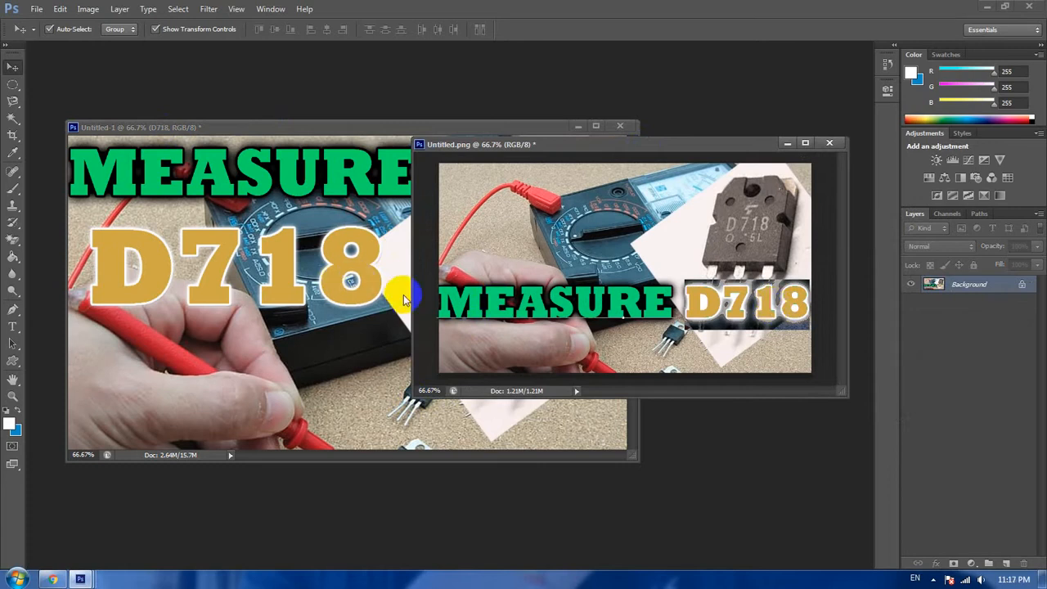
pyautogui.moveTo(694, 234); pyautogui.dragTo(357, 275)
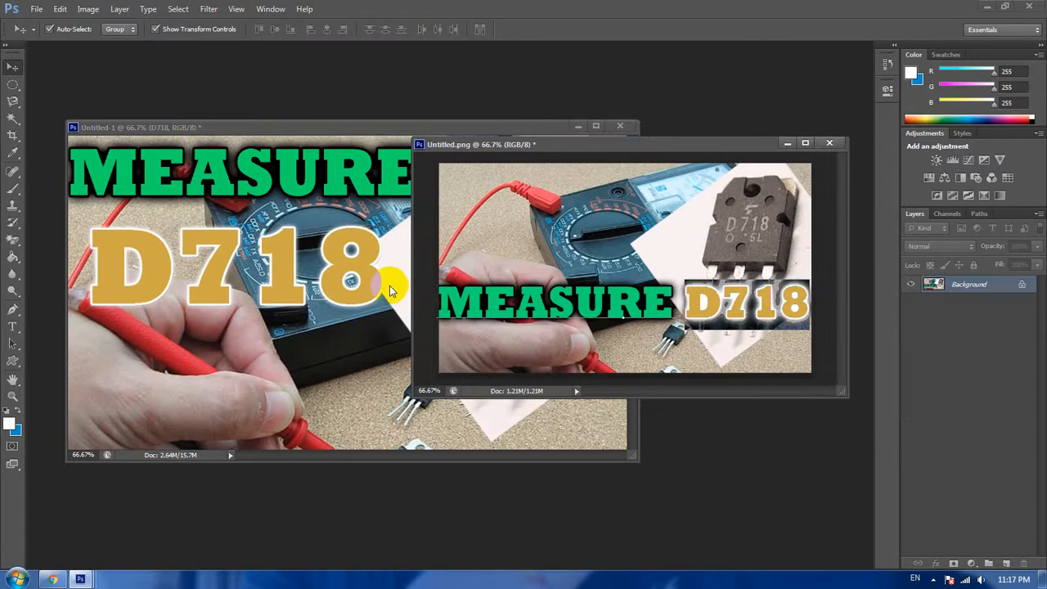